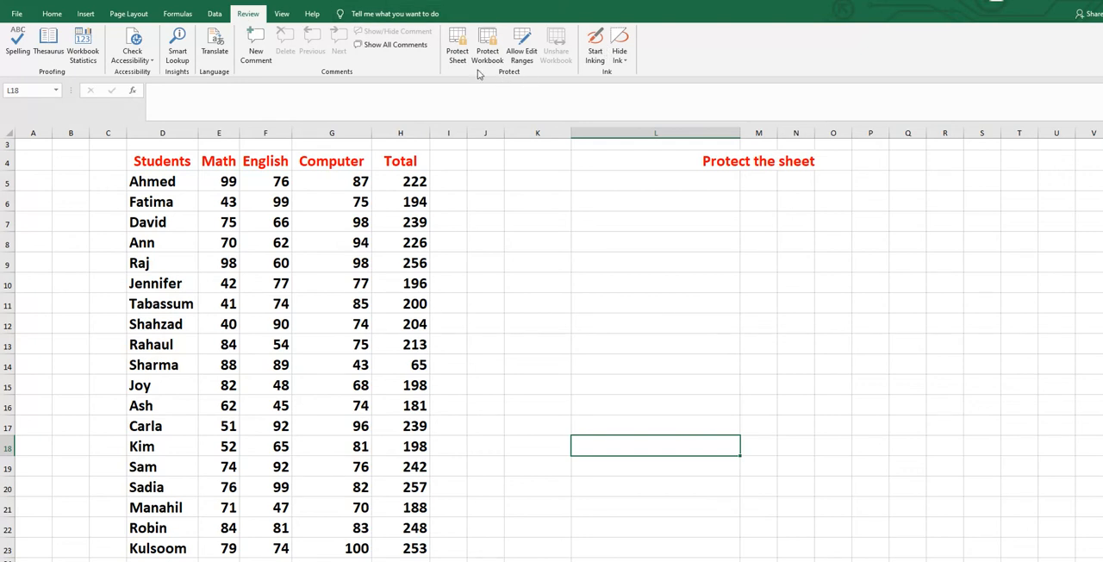
- Protect the worksheet with a password, keep the default user permissions, and confirm the password
{"action": "left_click", "coordinate": [457, 38]}
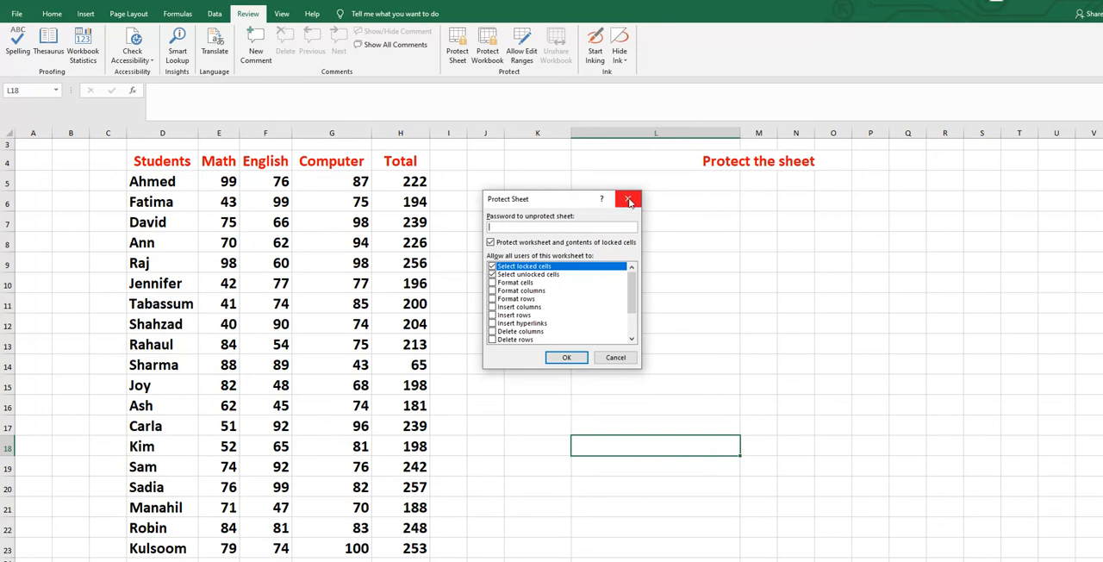
{"action": "left_click", "coordinate": [629, 199]}
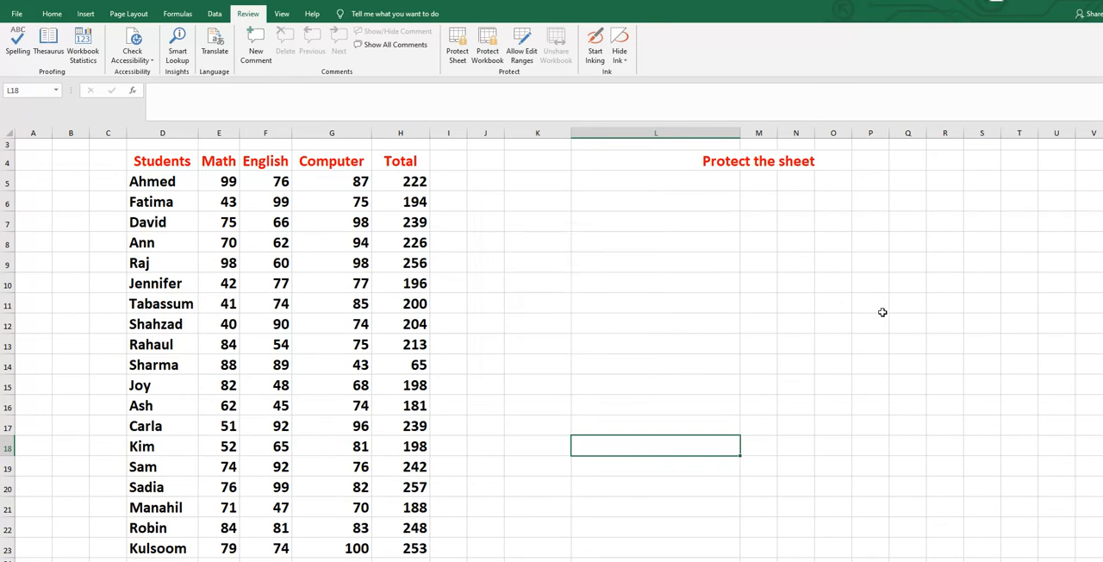
{"action": "left_click", "coordinate": [51, 14]}
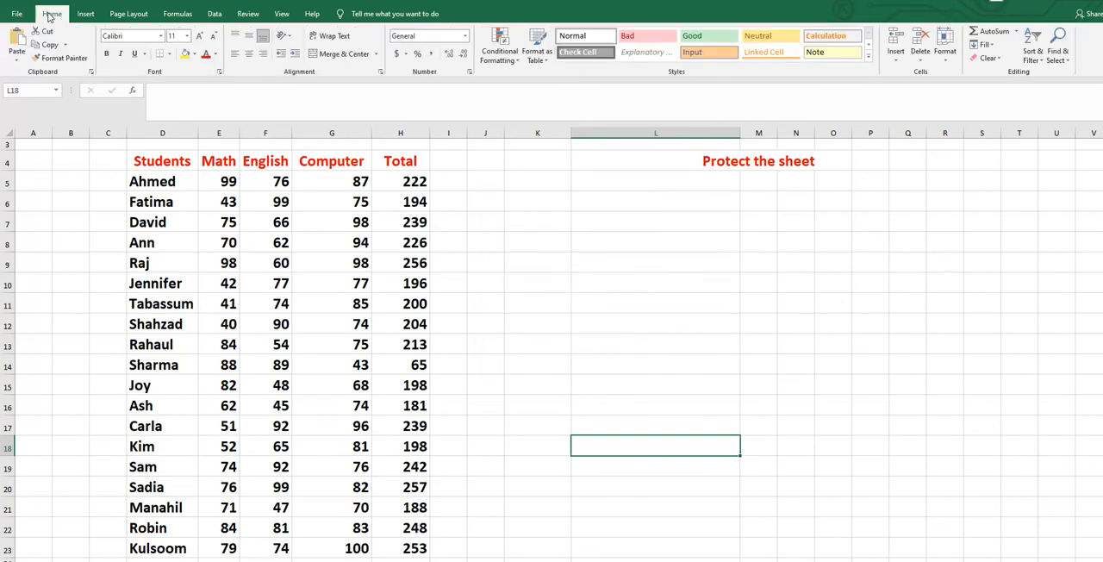
{"action": "left_click", "coordinate": [948, 58]}
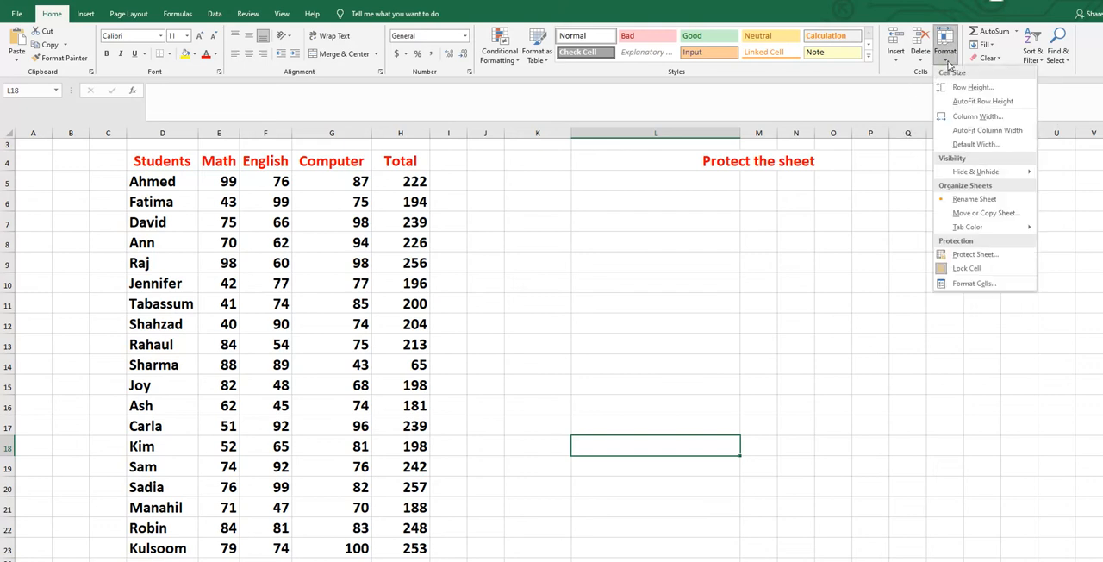
{"action": "left_click", "coordinate": [974, 255]}
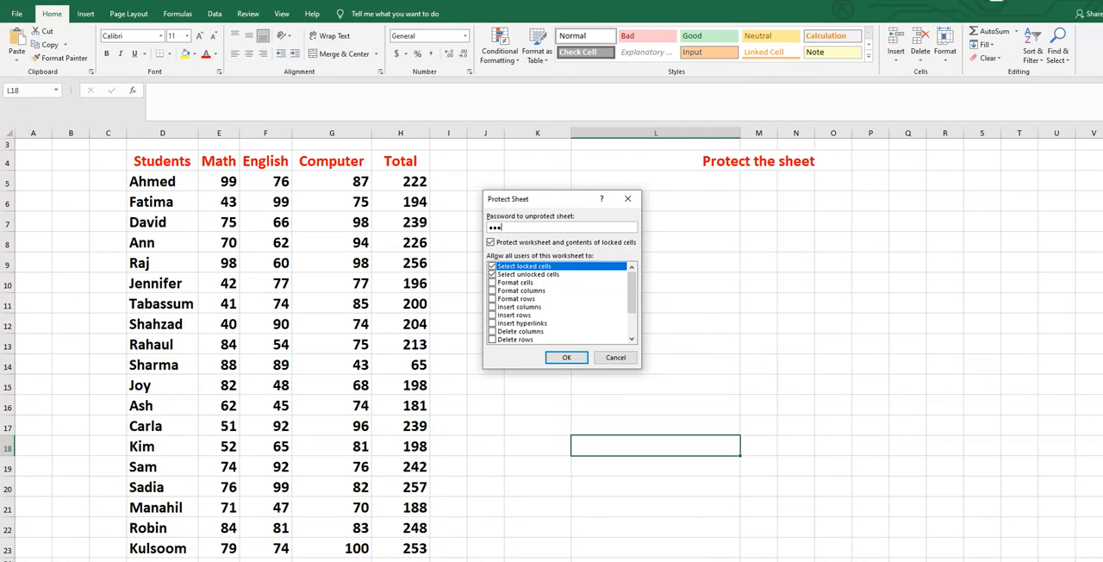
{"action": "left_click", "coordinate": [555, 357]}
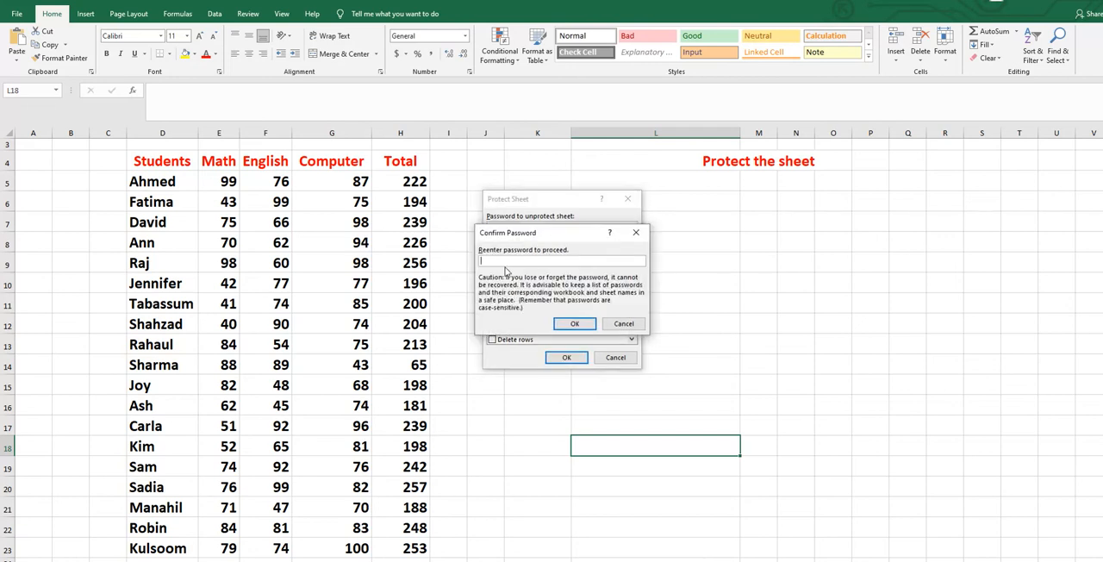
{"action": "type", "text": "123"}
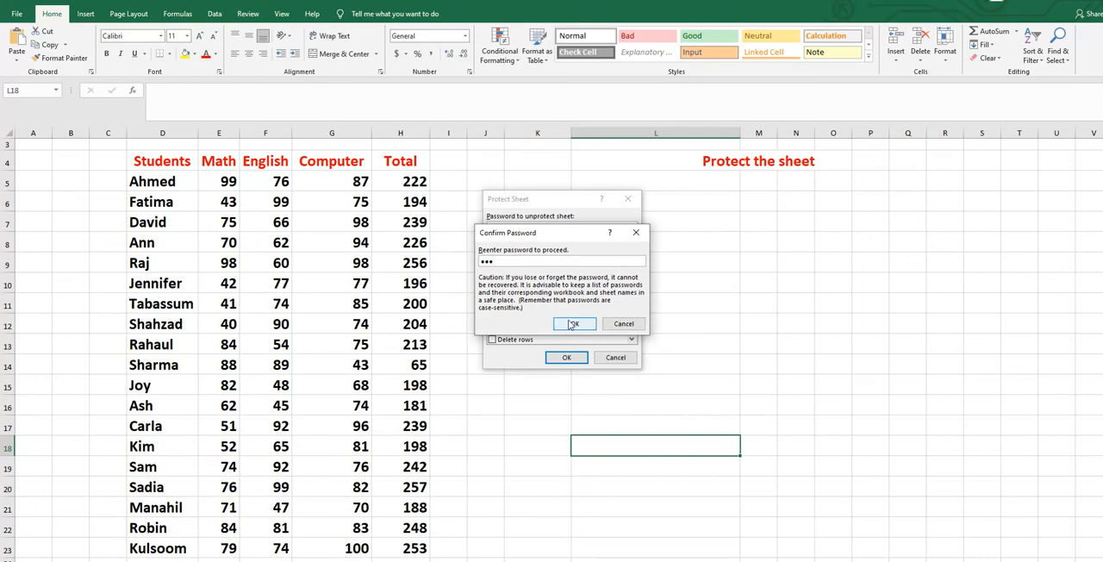
{"action": "left_click", "coordinate": [567, 320]}
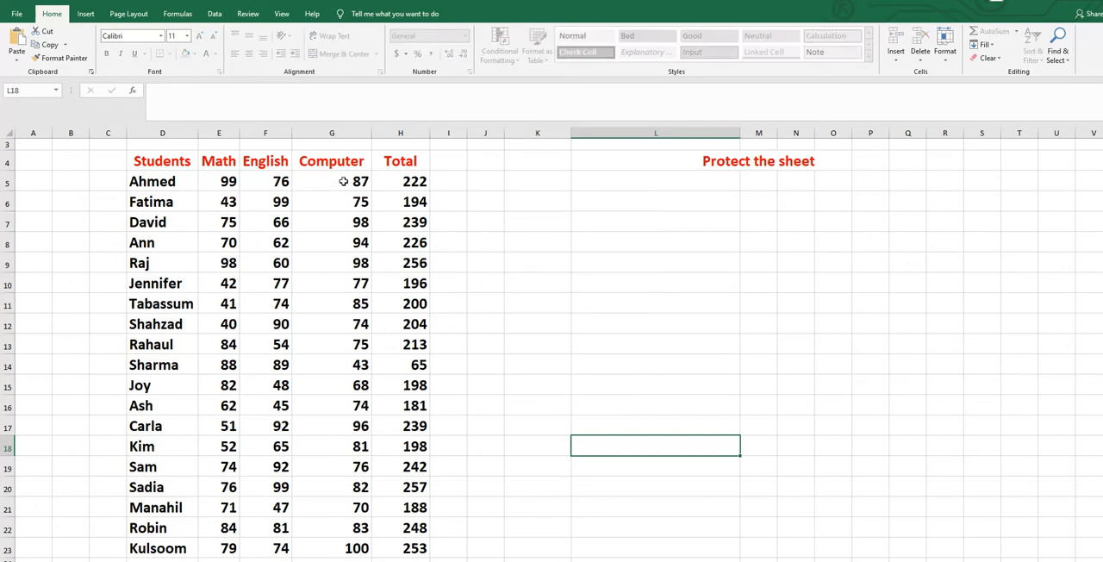
- Try to delete the Computer marks in cells G5 and G14 of the protected sheet
{"action": "left_click", "coordinate": [343, 181]}
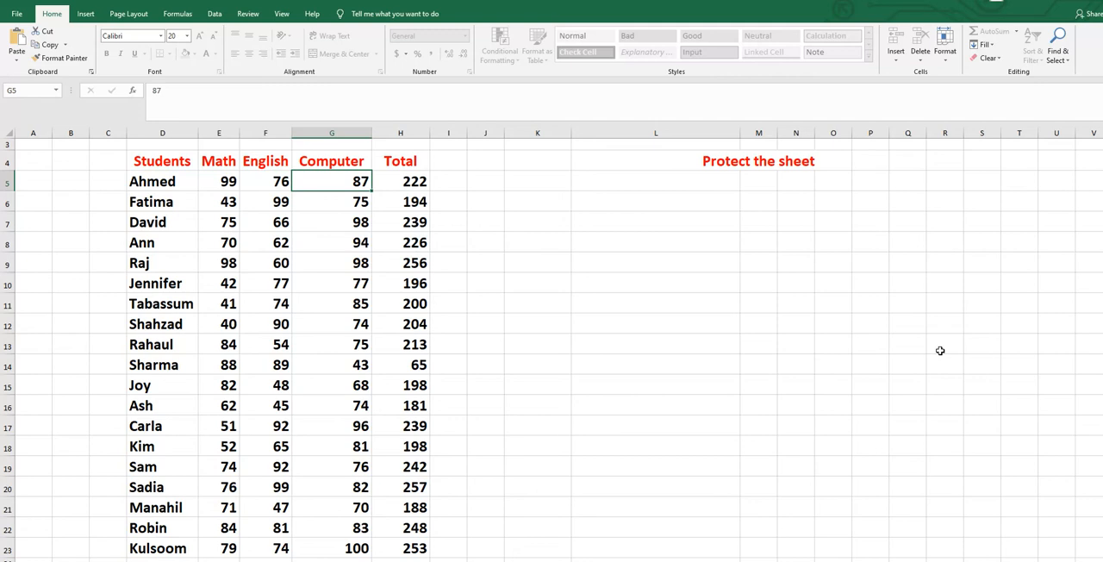
{"action": "key", "text": "Delete"}
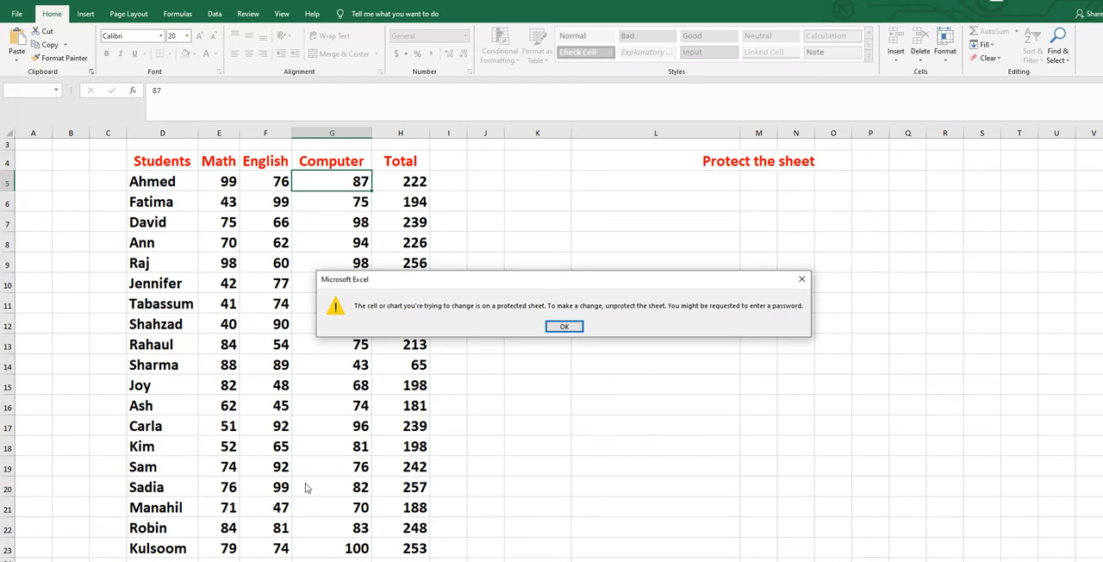
{"action": "left_click", "coordinate": [565, 328]}
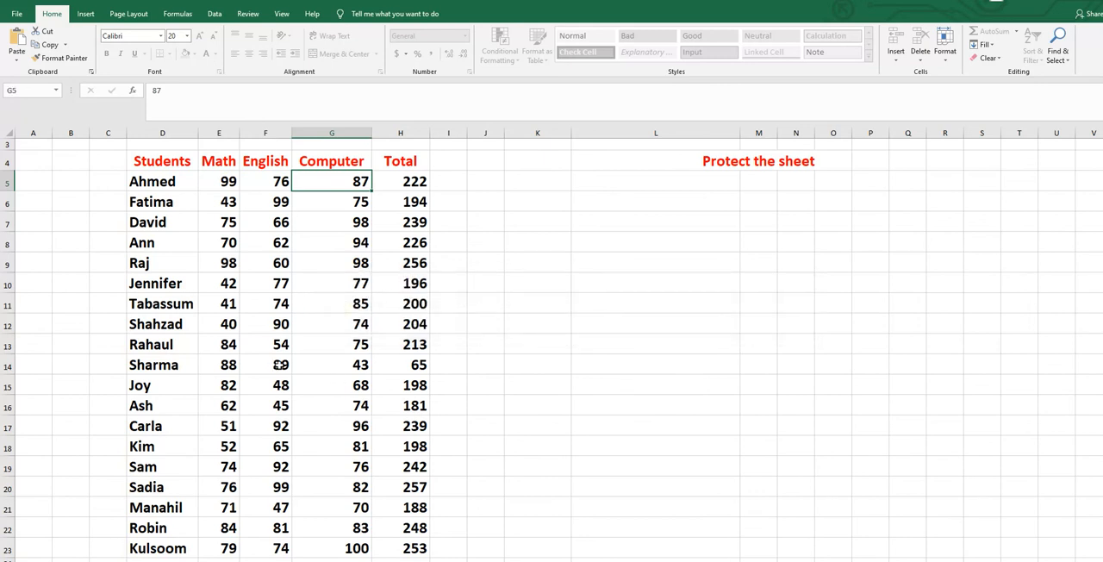
{"action": "left_click", "coordinate": [361, 365]}
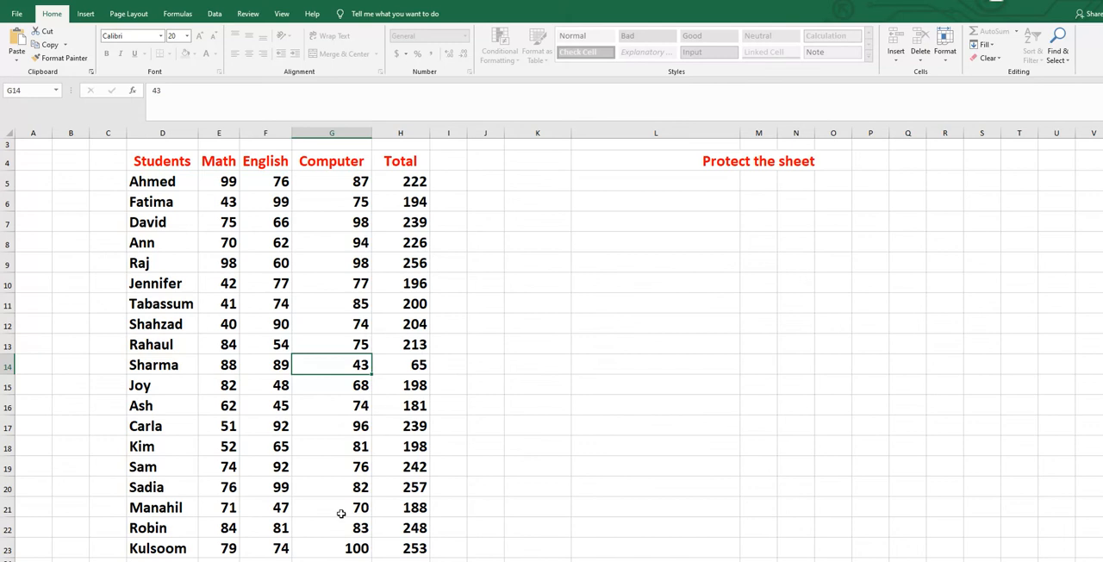
{"action": "key", "text": "Delete"}
{"action": "left_click", "coordinate": [564, 326]}
- Select the English mark in cell F7 and unprotect the sheet by entering the sheet password
{"action": "left_click", "coordinate": [279, 220]}
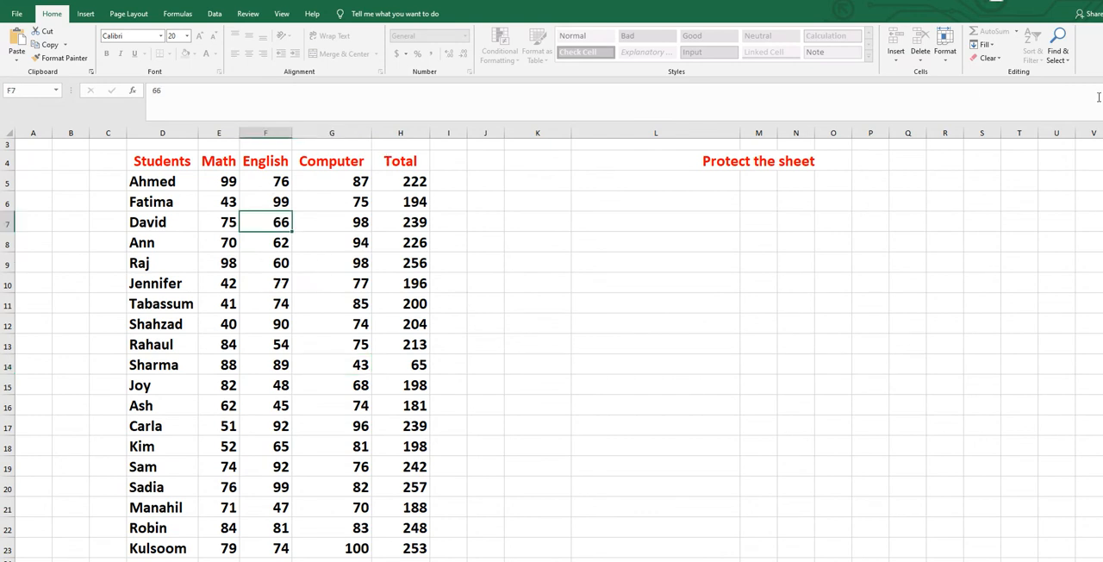
{"action": "left_click", "coordinate": [946, 60]}
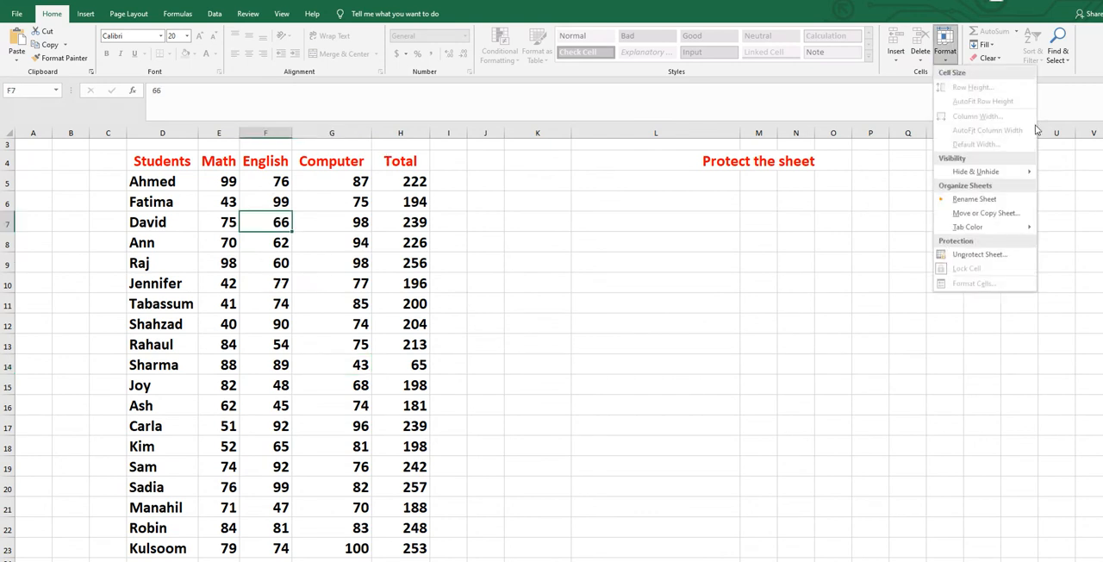
{"action": "left_click", "coordinate": [529, 379]}
{"action": "left_click", "coordinate": [248, 13]}
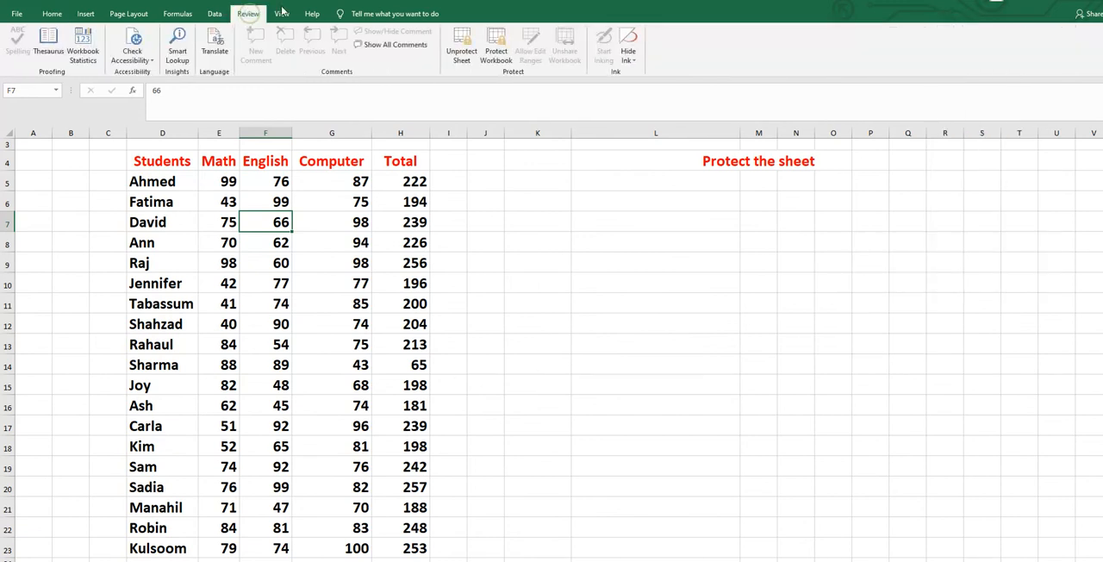
{"action": "left_click", "coordinate": [461, 50]}
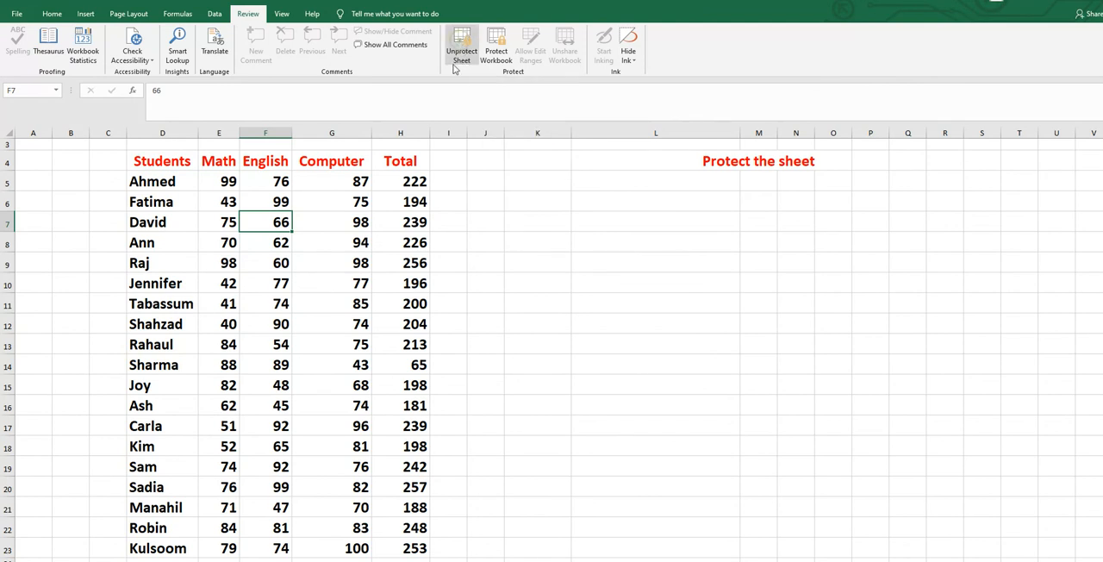
{"action": "type", "text": "123"}
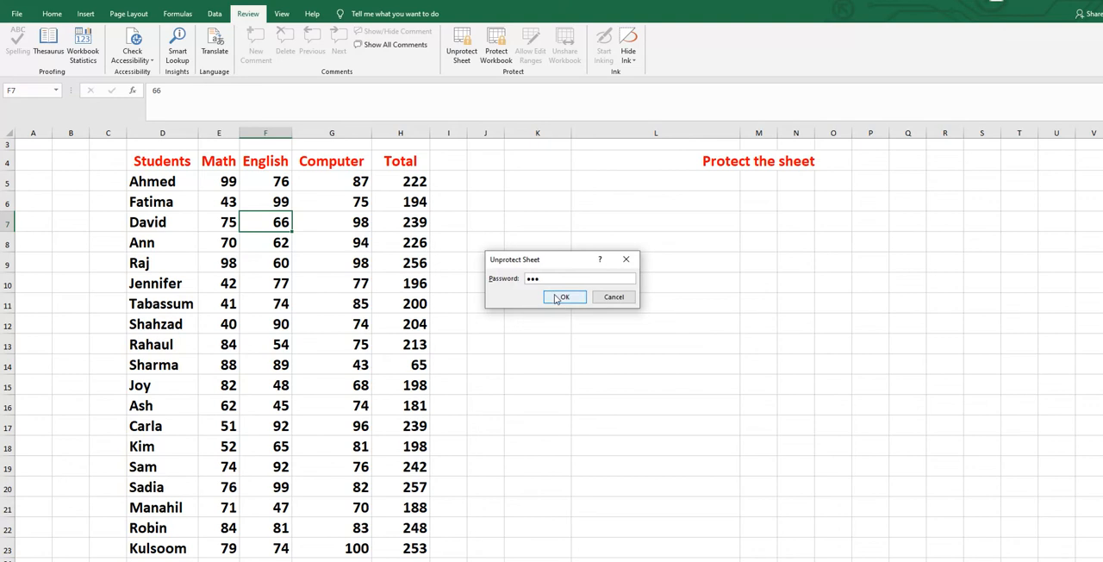
{"action": "left_click", "coordinate": [556, 298]}
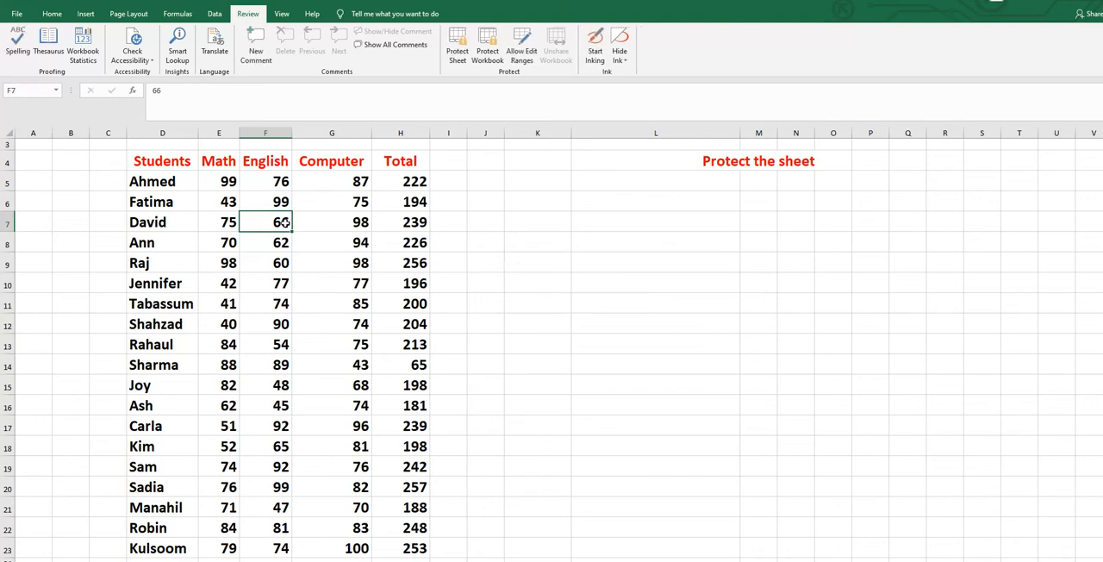
- Set the English mark in cell F7 to 99
{"action": "type", "text": "99"}
{"action": "left_click", "coordinate": [613, 302]}
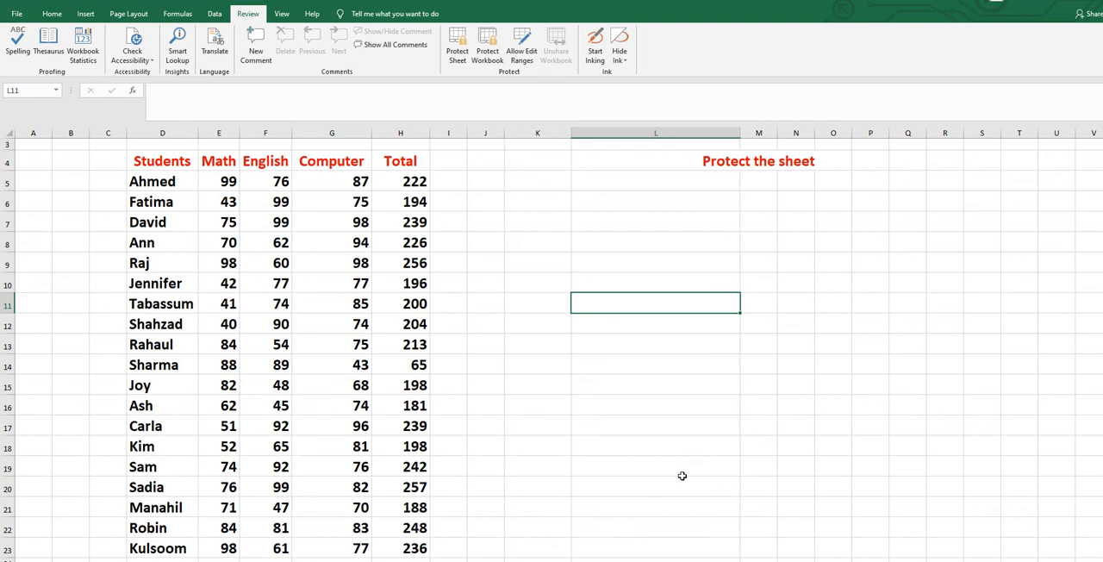
{"action": "left_click", "coordinate": [701, 426]}
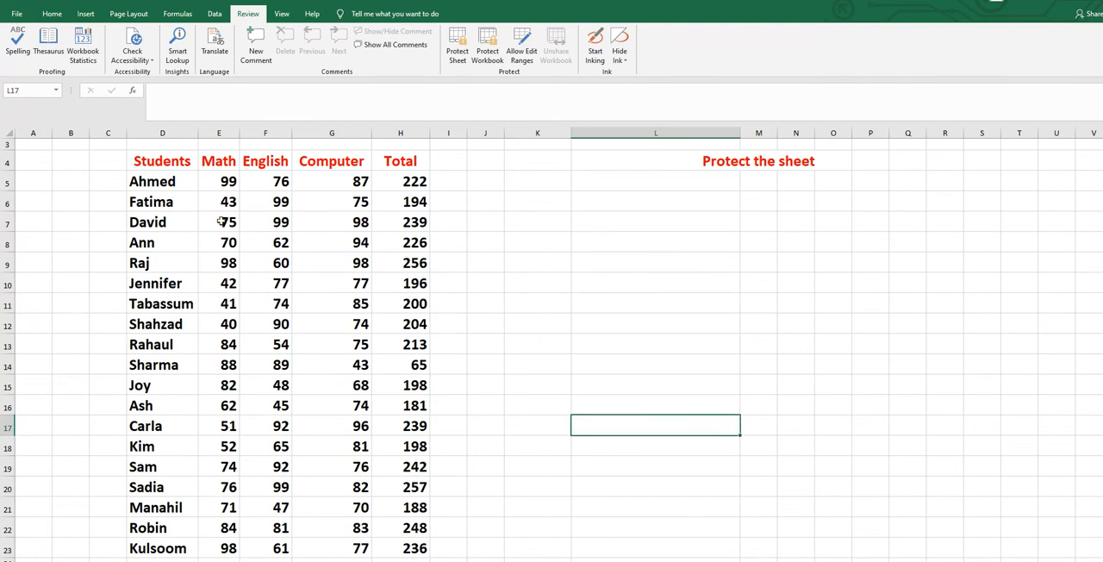
- Turn off the Locked protection attribute for the marks and totals in E5:H23
{"action": "left_click_drag", "start_coordinate": [219, 179], "coordinate": [422, 549]}
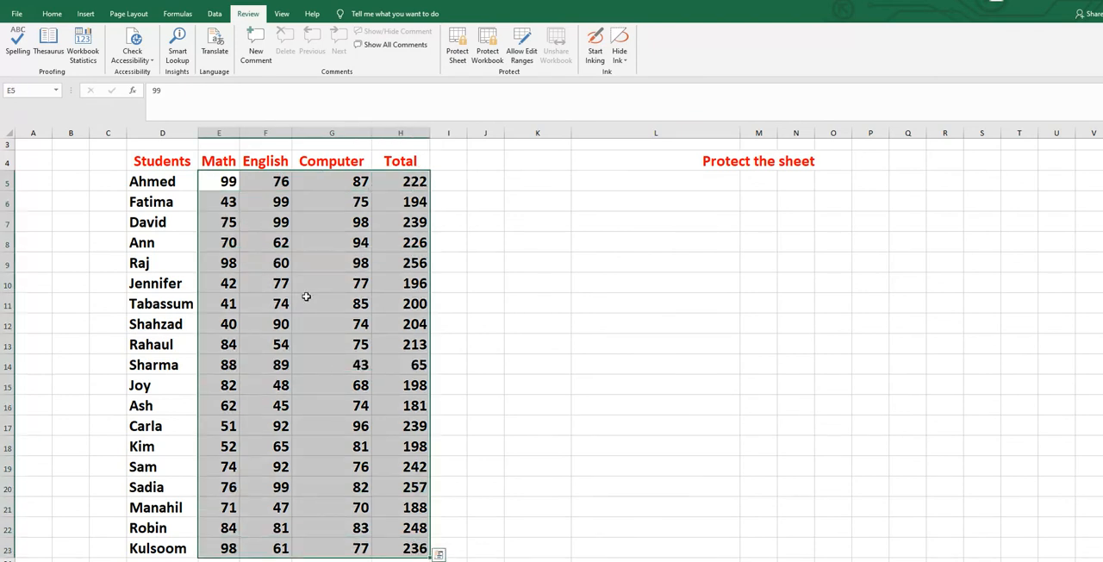
{"action": "right_click", "coordinate": [321, 196]}
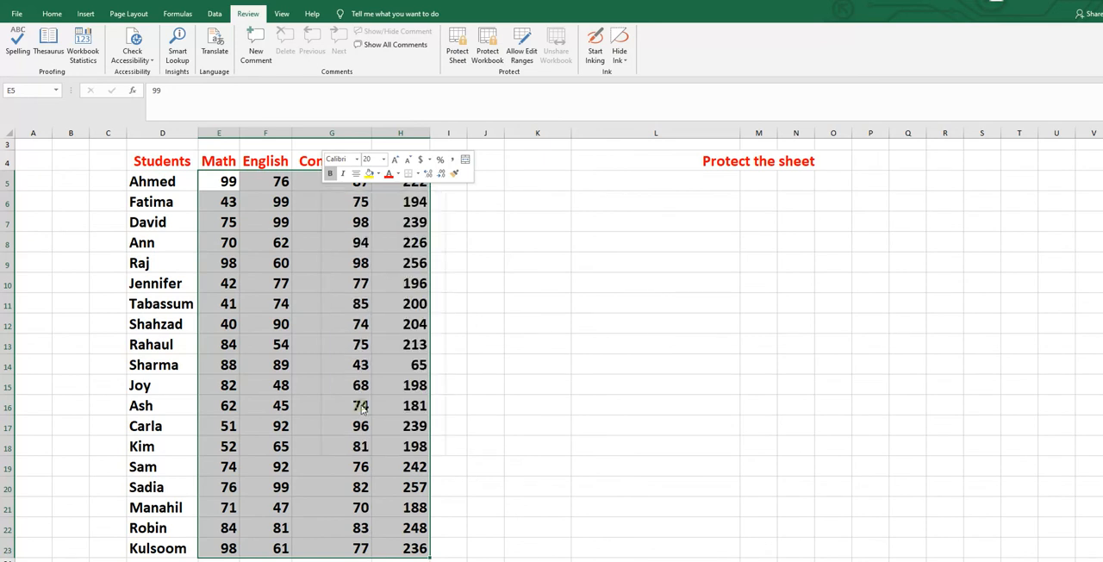
{"action": "key", "text": "Escape"}
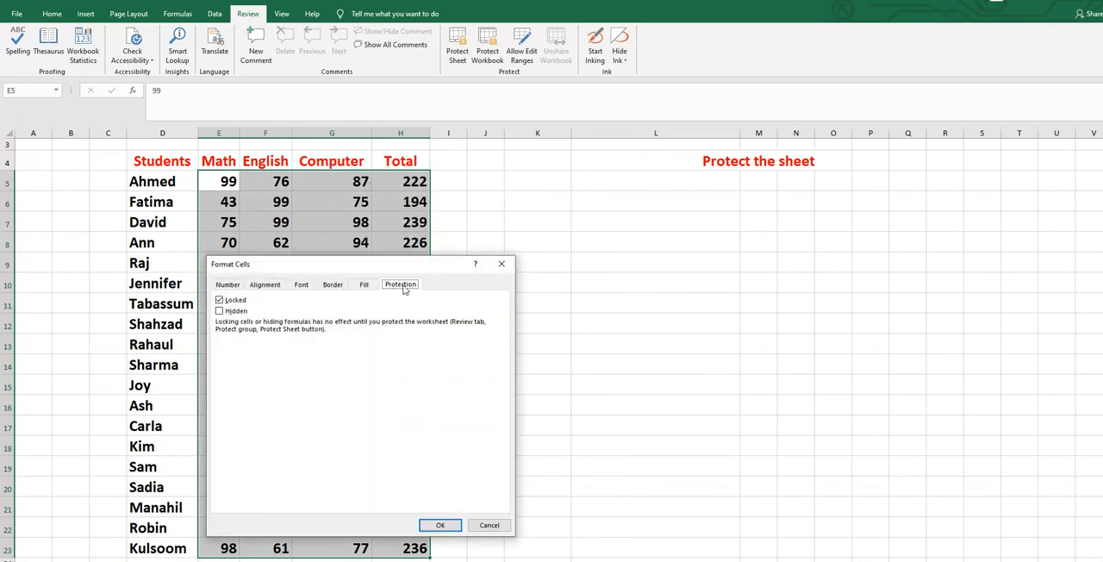
{"action": "left_click", "coordinate": [219, 300]}
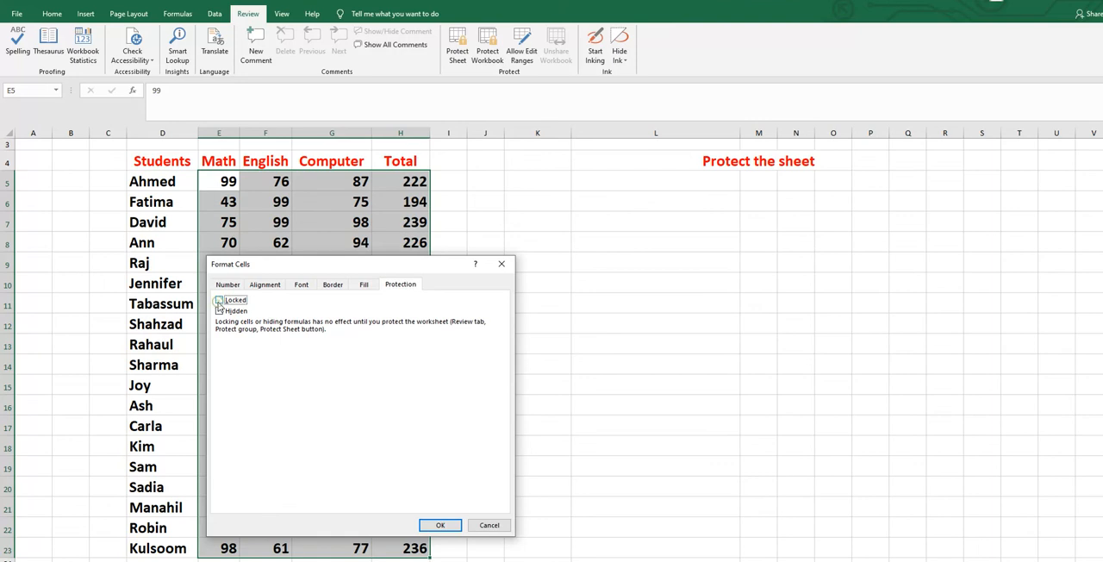
{"action": "left_click", "coordinate": [438, 525]}
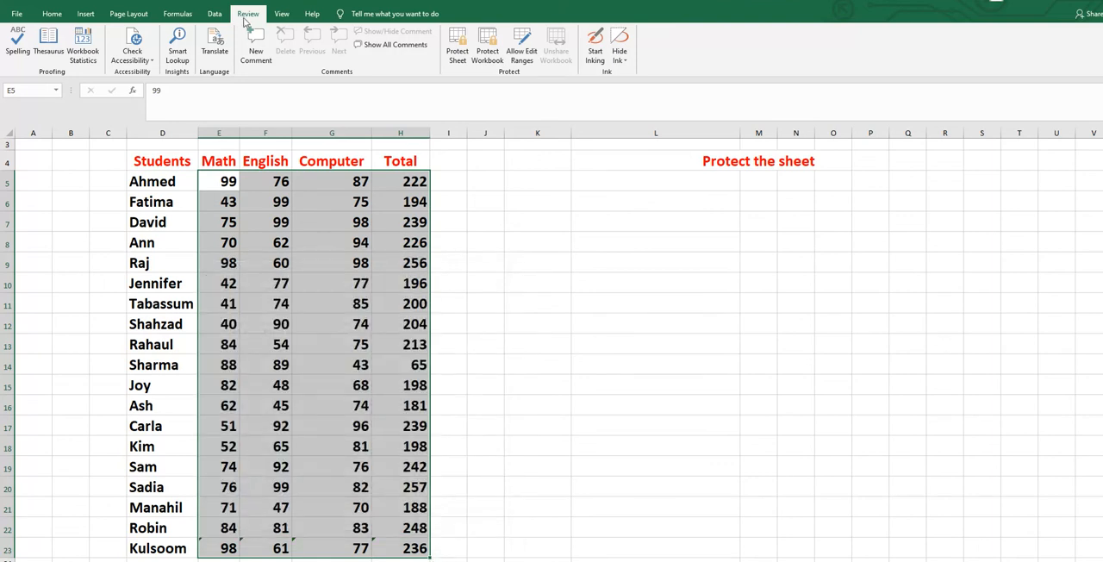
- Protect the sheet again so only the locked cells are restricted, entering and confirming the sheet password
{"action": "left_click", "coordinate": [457, 45]}
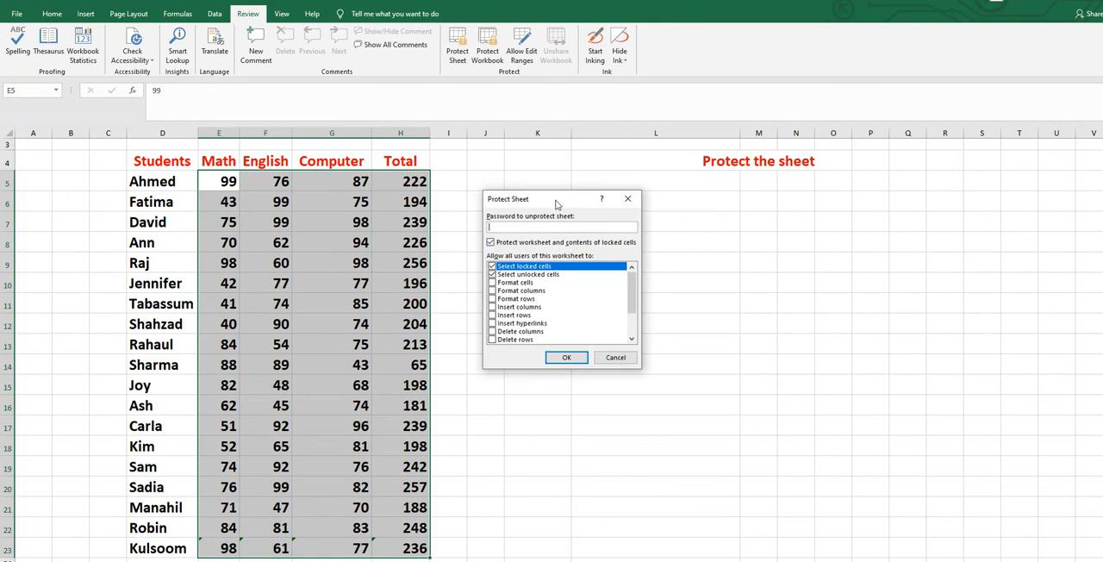
{"action": "type", "text": "123"}
{"action": "left_click", "coordinate": [557, 359]}
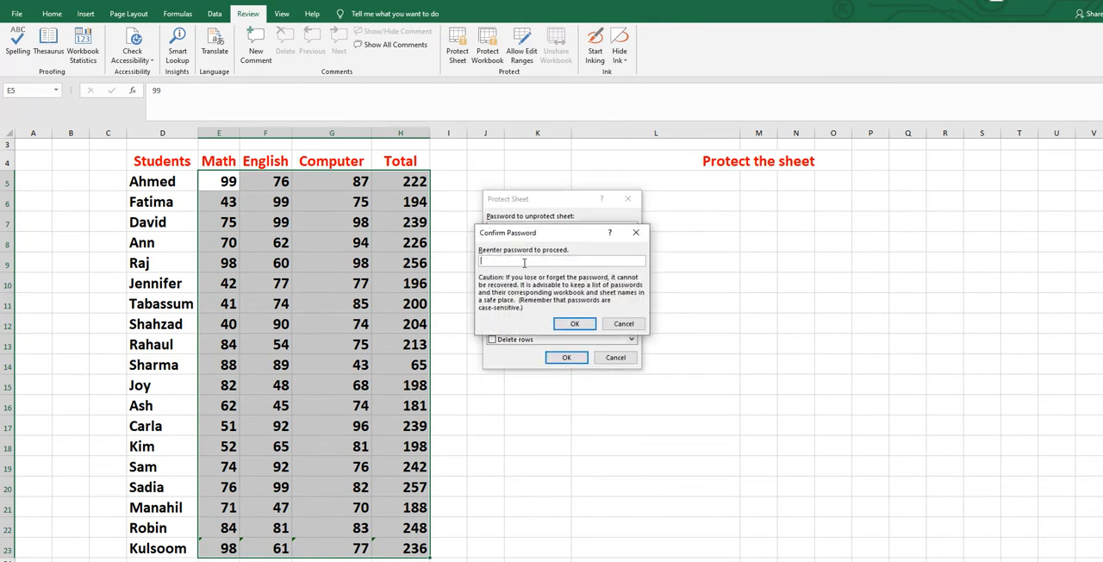
{"action": "type", "text": "123"}
{"action": "left_click", "coordinate": [566, 325]}
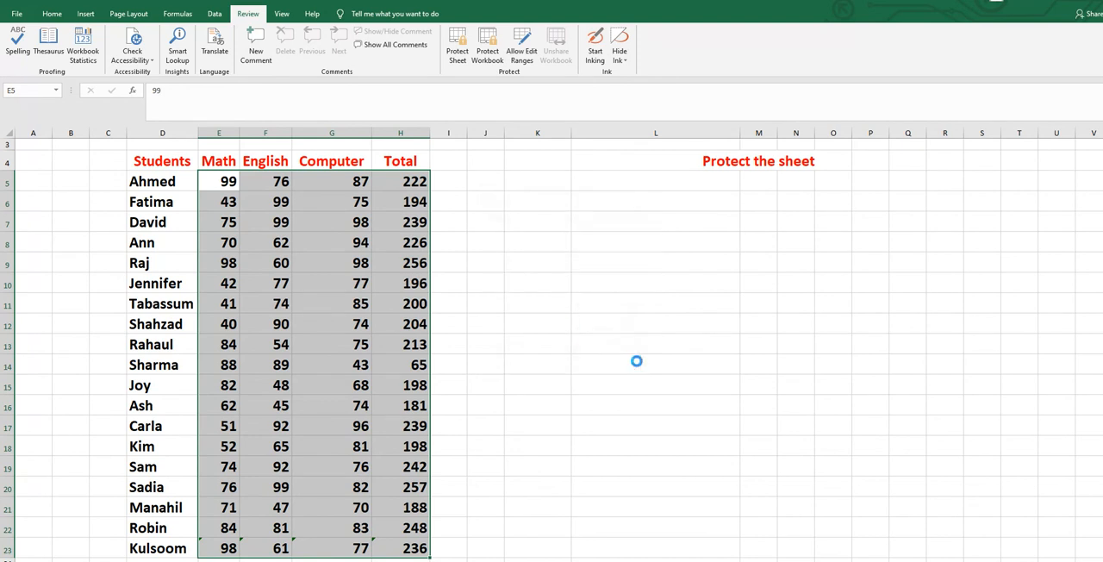
{"action": "left_click", "coordinate": [682, 377]}
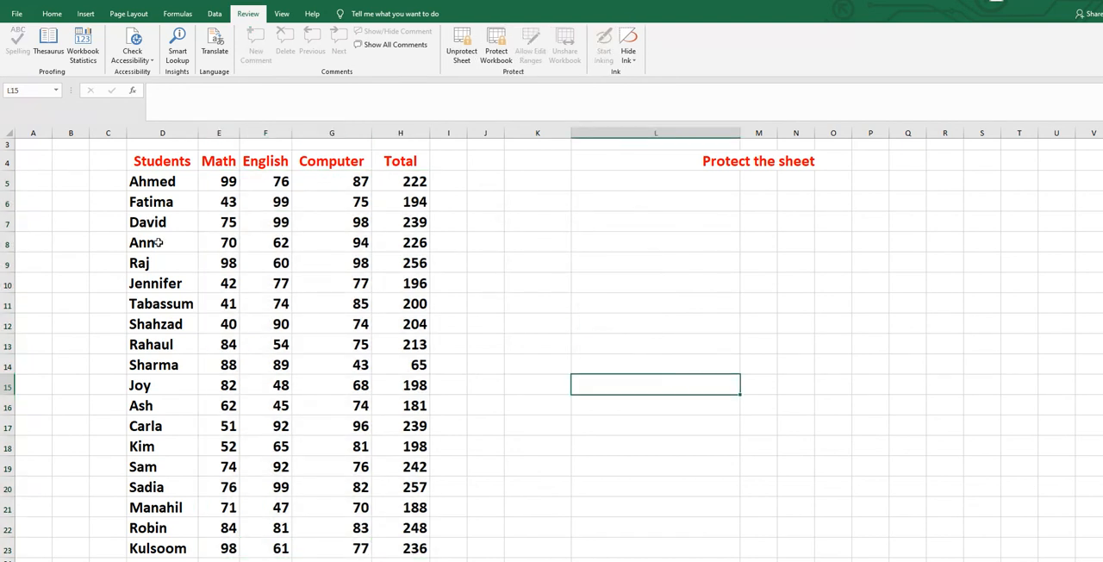
- Try to edit the locked student name in D8, and select the unlocked Math mark in E8
{"action": "left_click", "coordinate": [158, 242]}
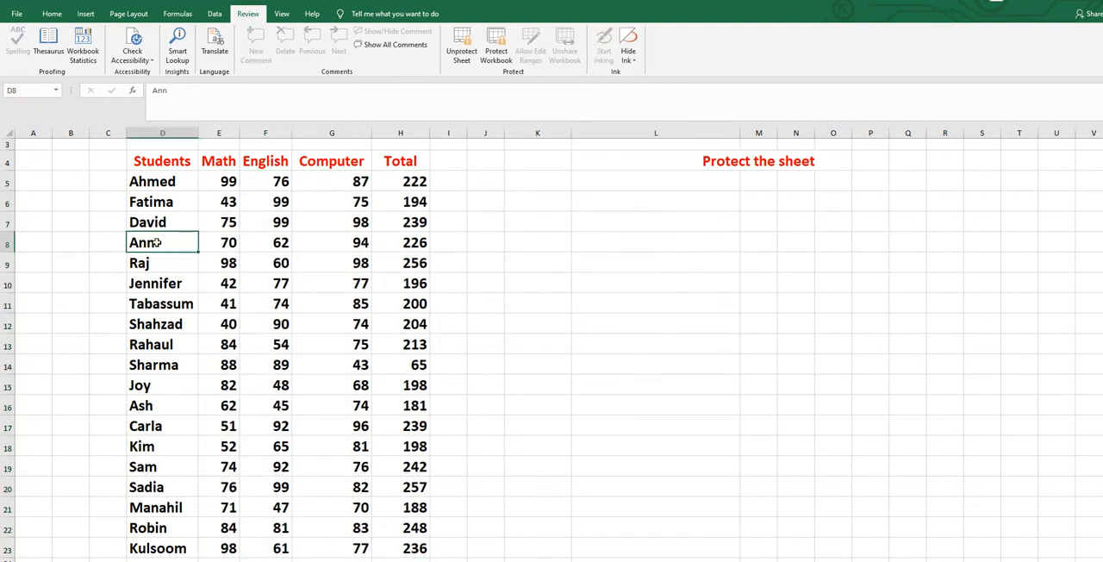
{"action": "double_click", "coordinate": [158, 242]}
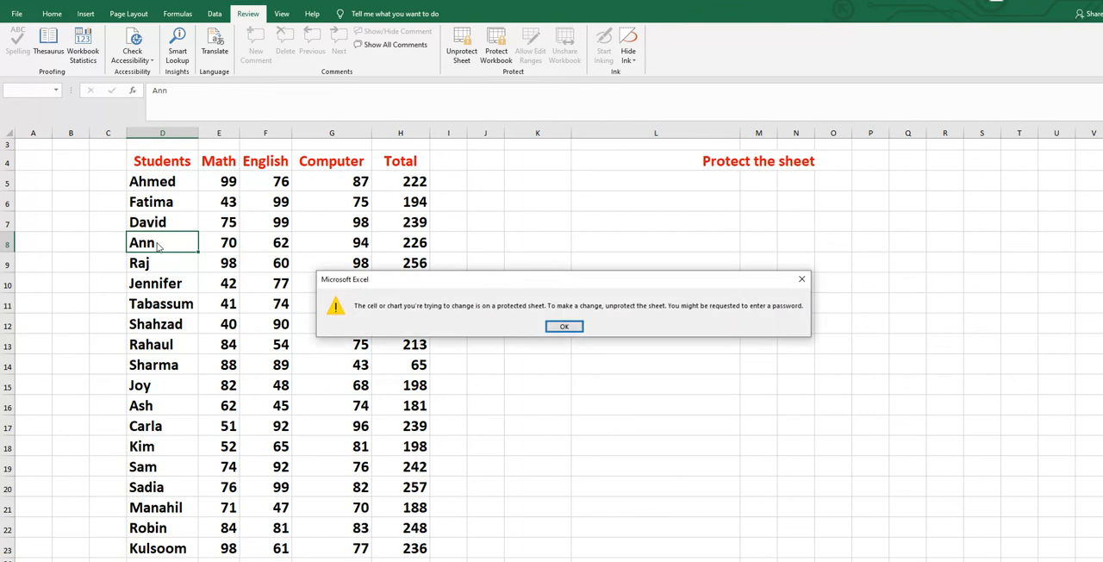
{"action": "left_click", "coordinate": [564, 330]}
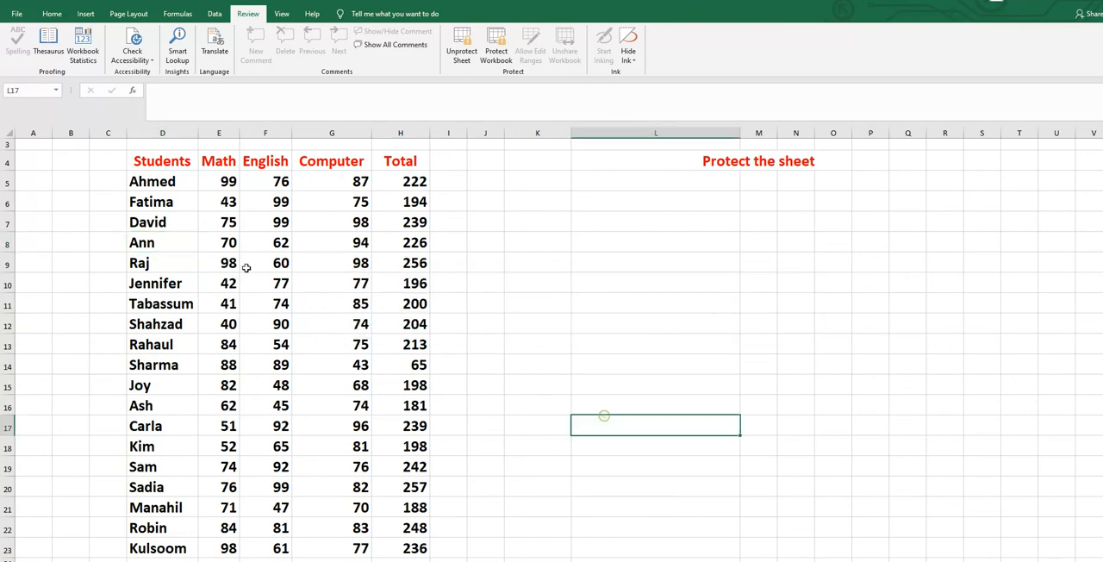
{"action": "left_click", "coordinate": [229, 244]}
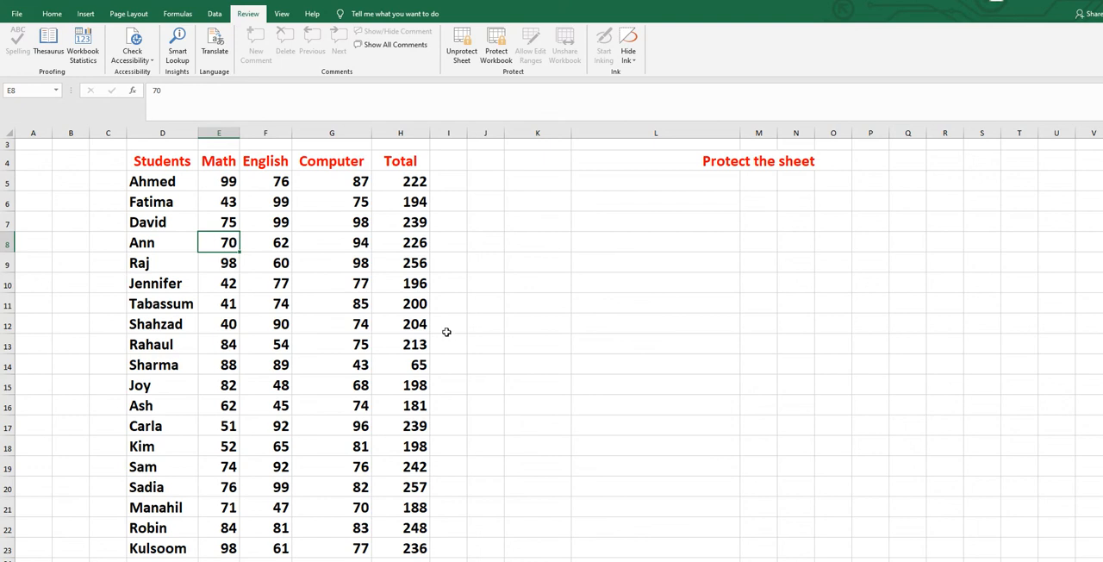